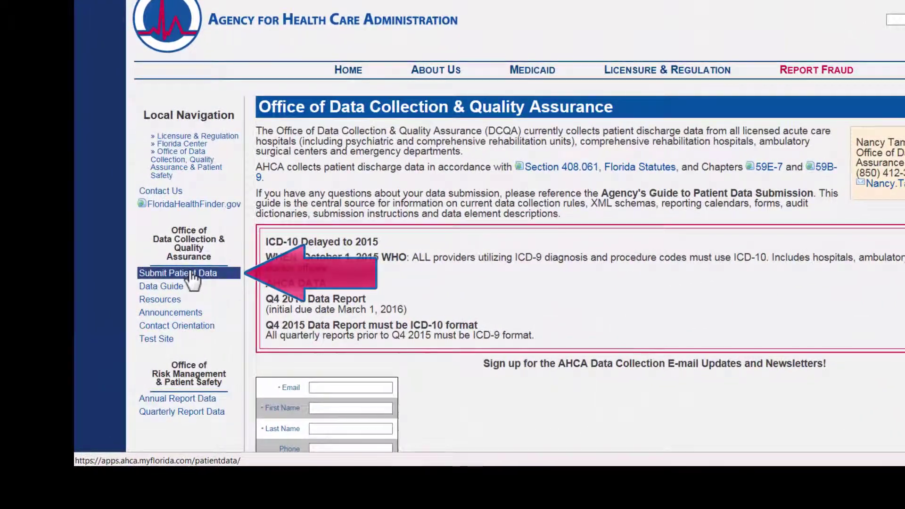
Step: Log in to patient data submission as a 14-Ambulatory Surgical Center facility with user code and password
click(178, 273)
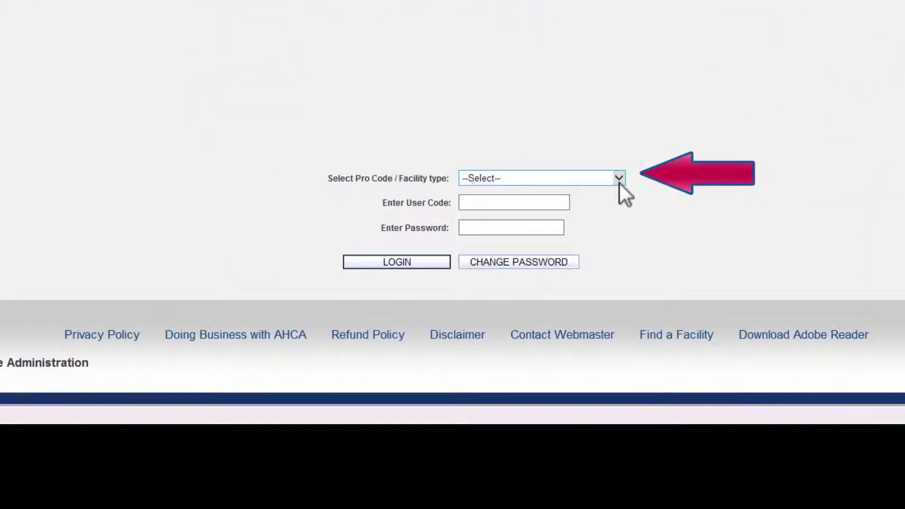
click(619, 182)
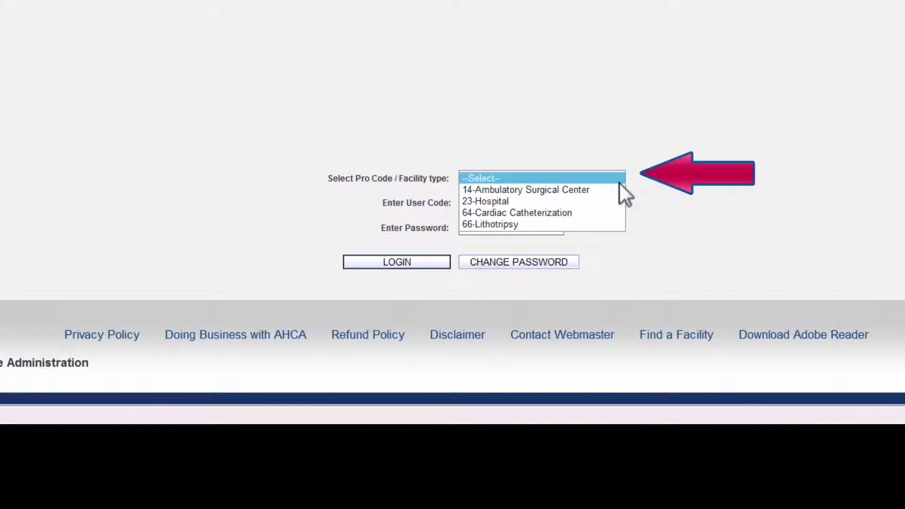
click(570, 190)
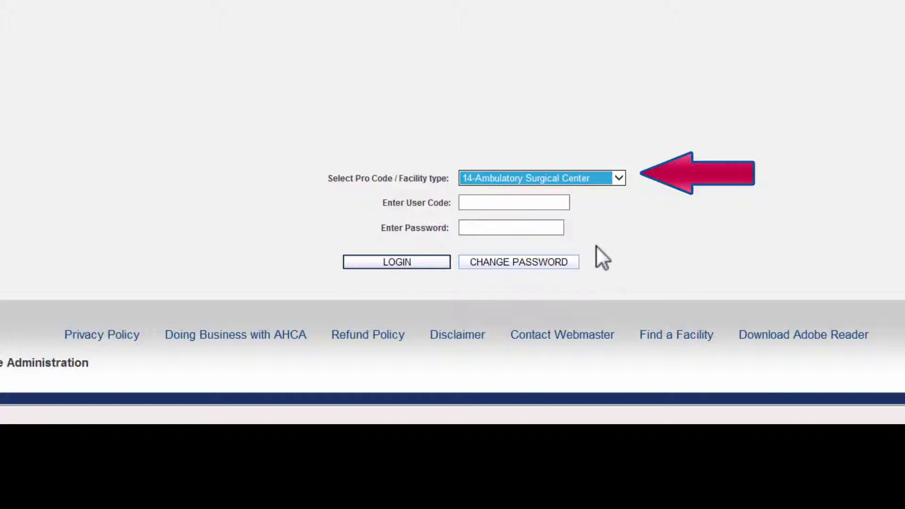
click(495, 203)
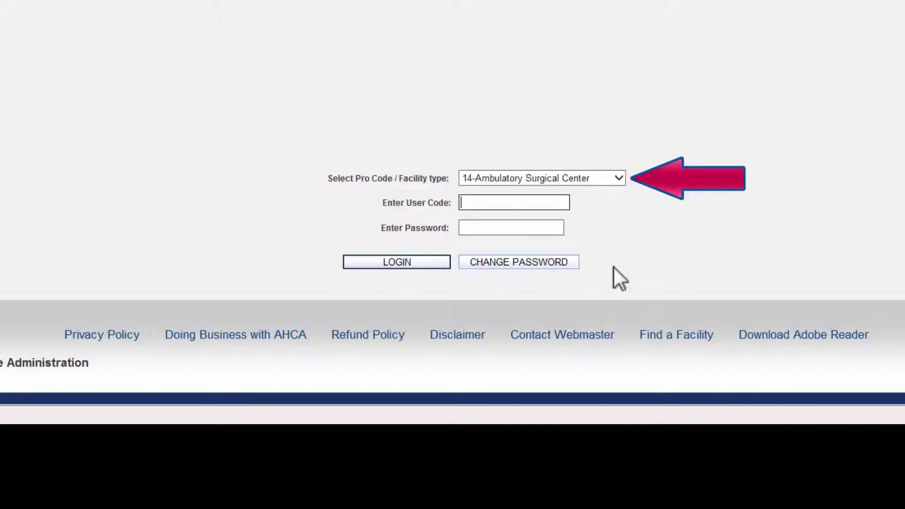
text(0000)
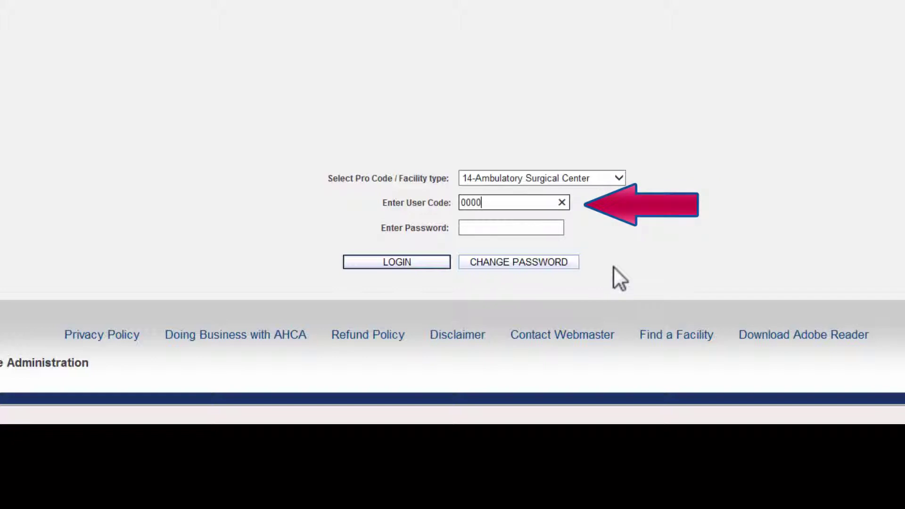
text(00663)
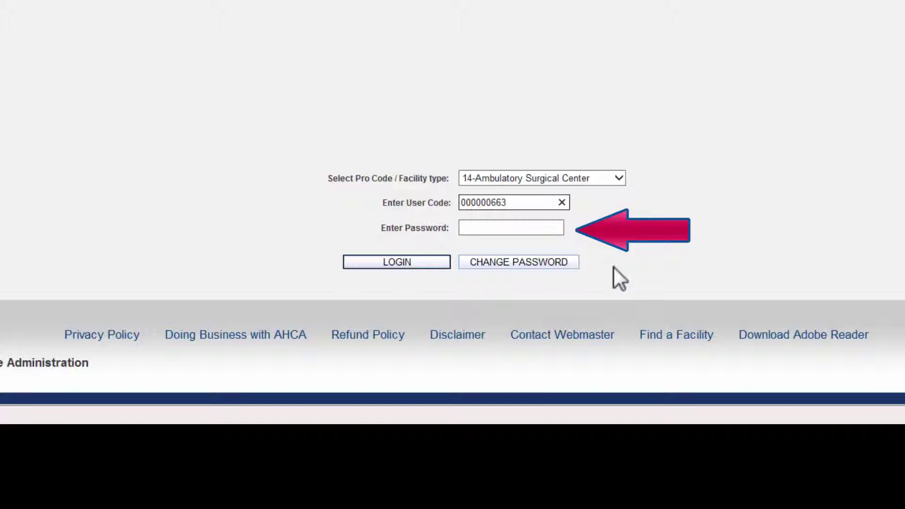
click(495, 228)
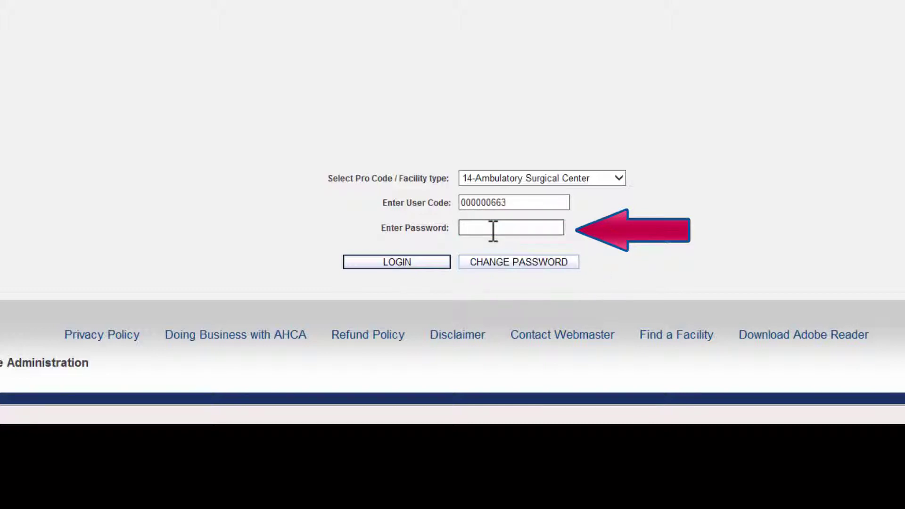
text(••••••)
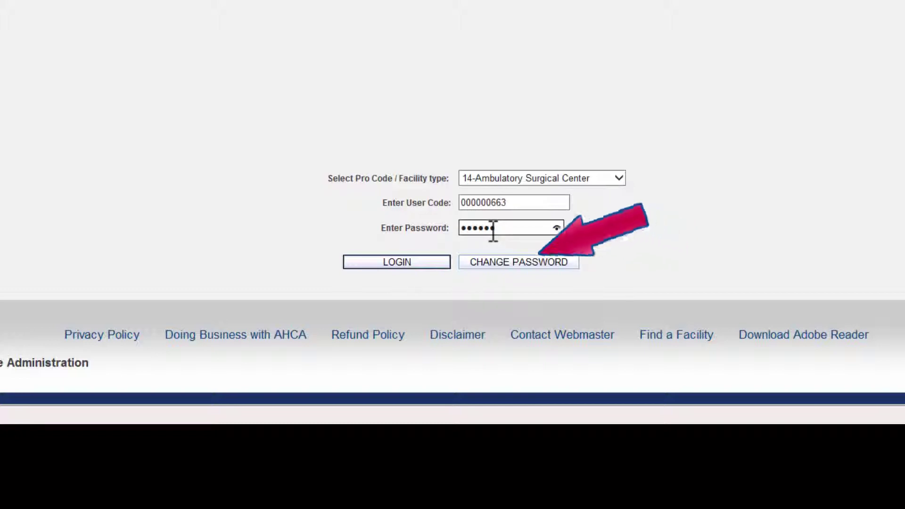
click(395, 262)
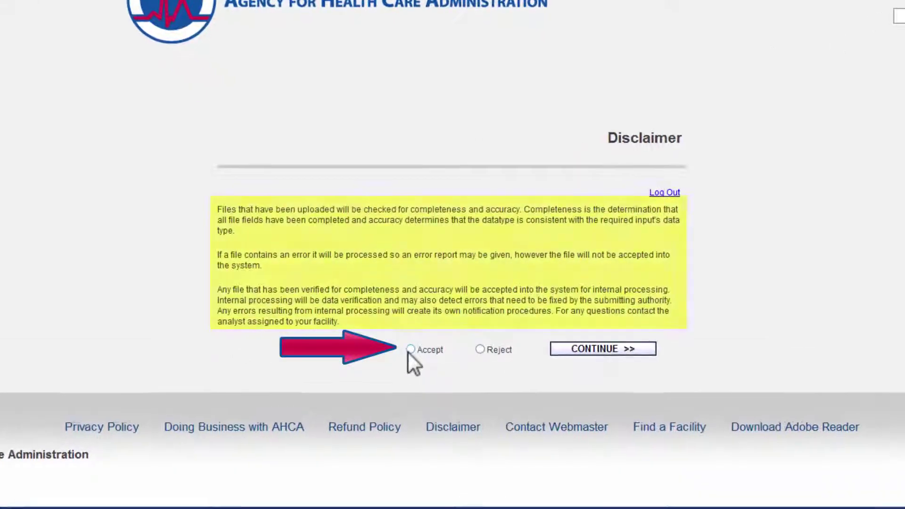
Step: Accept the disclaimer and set report type AS Ambulatory/ED, data type AS10-1, quarter 4, Initial submission
click(592, 349)
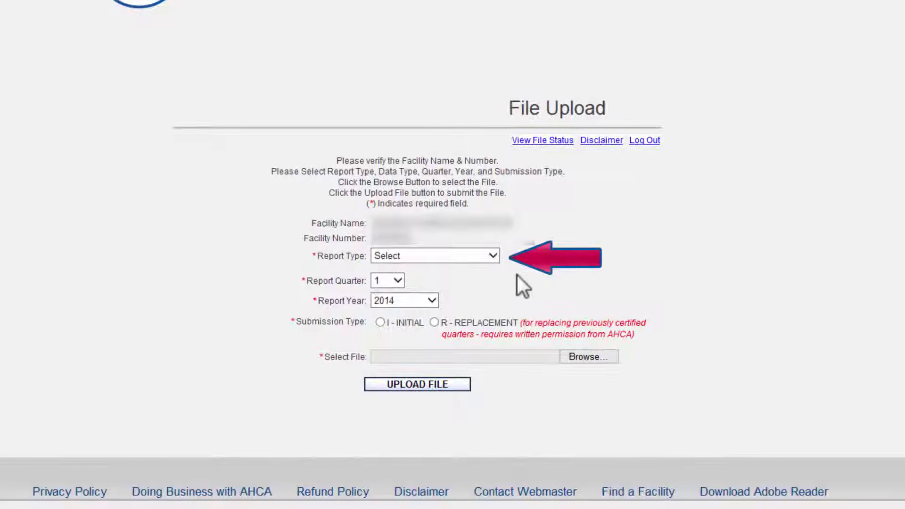
click(494, 256)
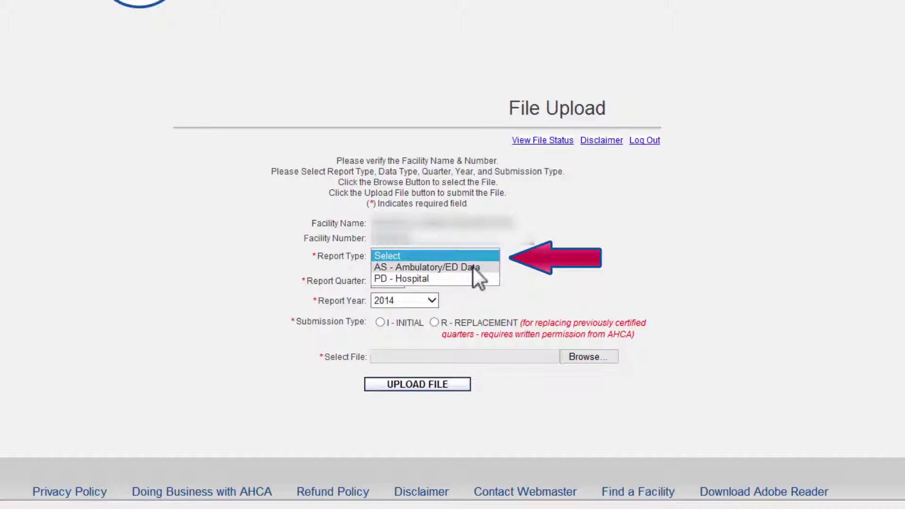
click(472, 266)
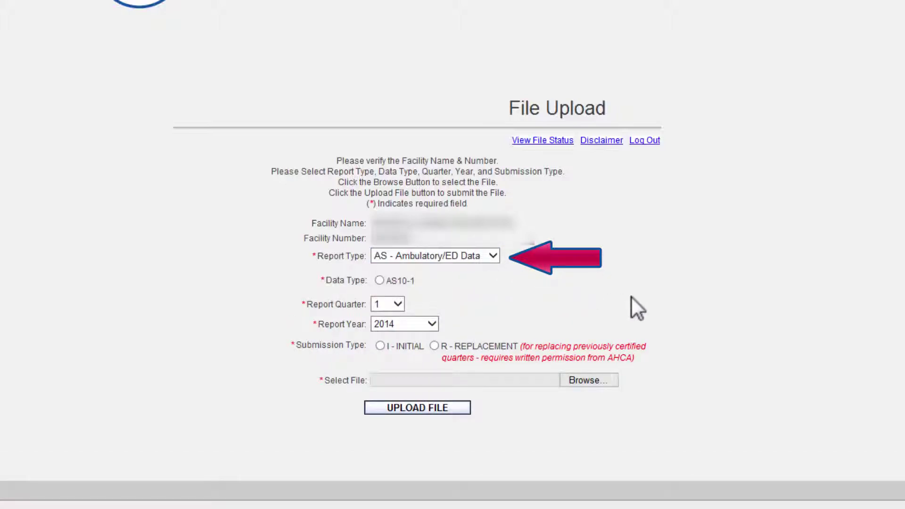
click(379, 281)
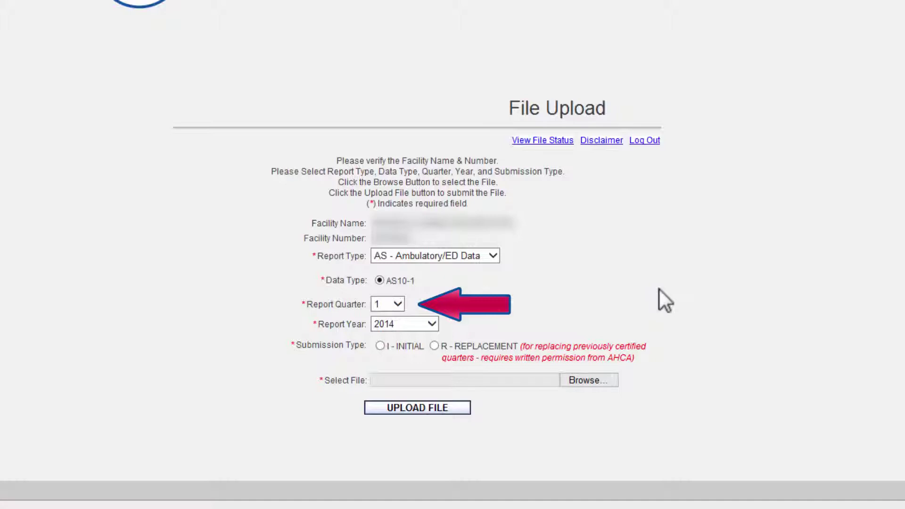
click(398, 305)
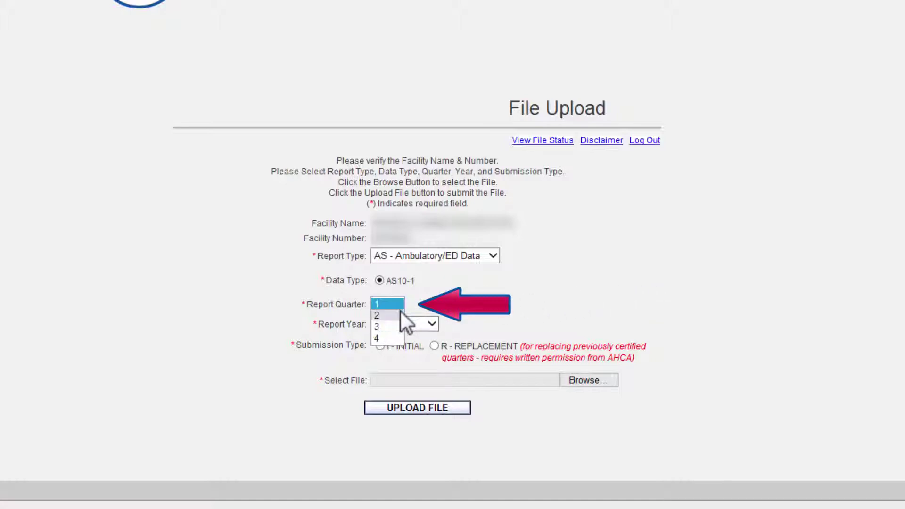
click(385, 340)
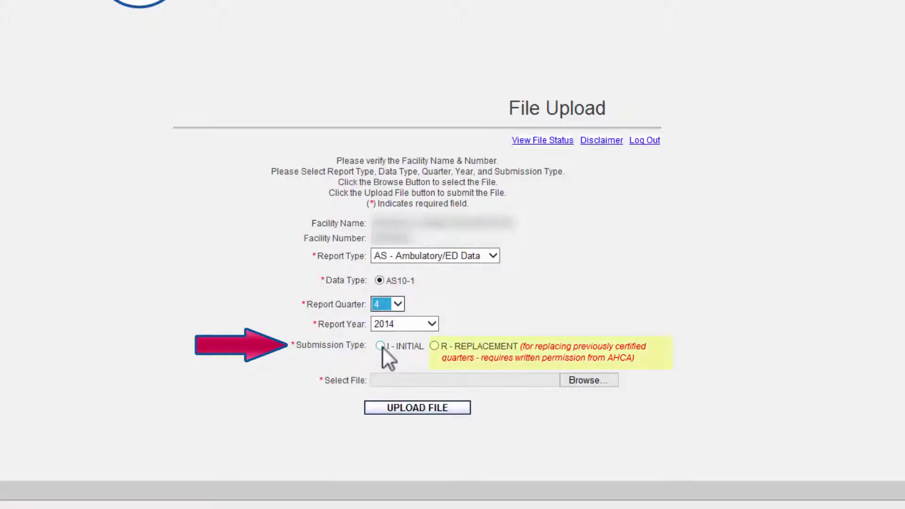
click(381, 347)
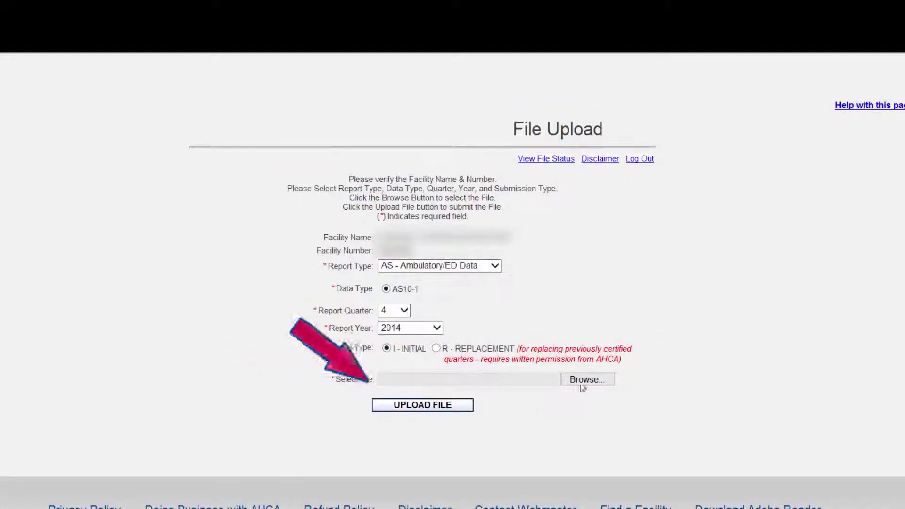
Step: Attach 'Data Submission Test File 4 Video.xml' as the upload file
click(586, 381)
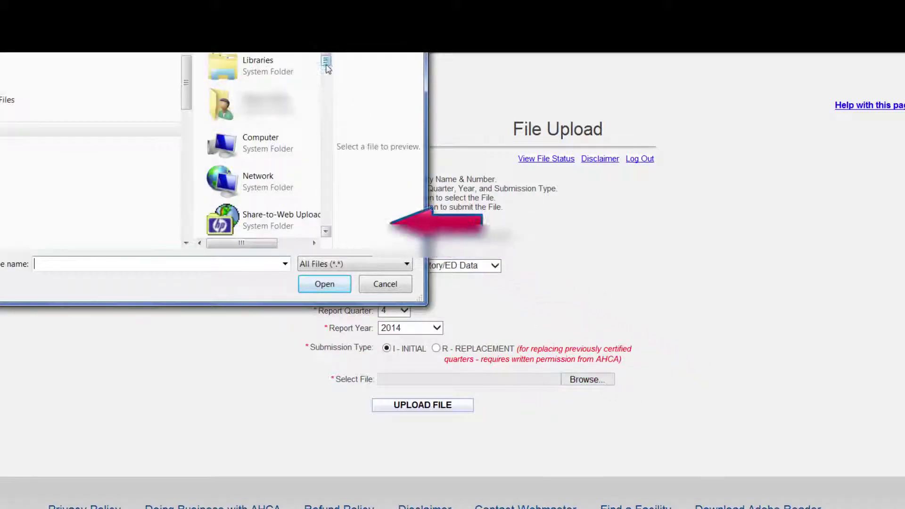
drag(327, 64, 320, 157)
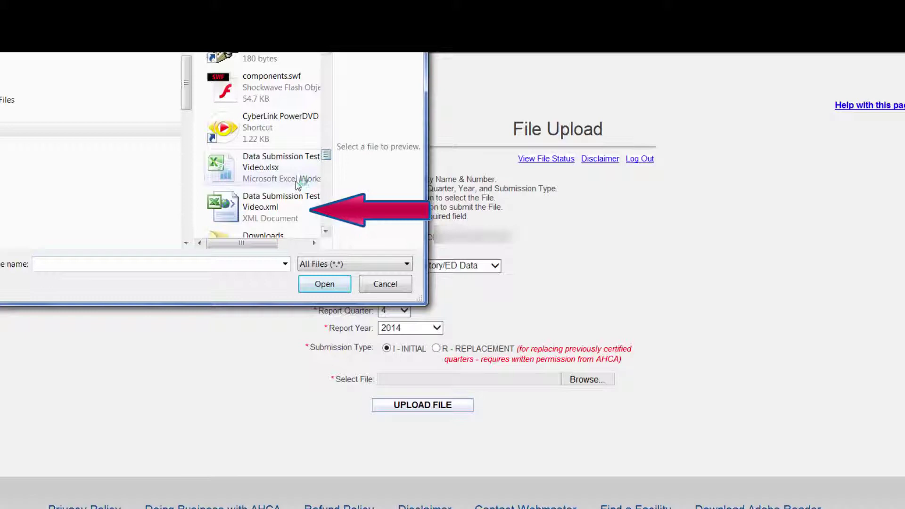
click(281, 207)
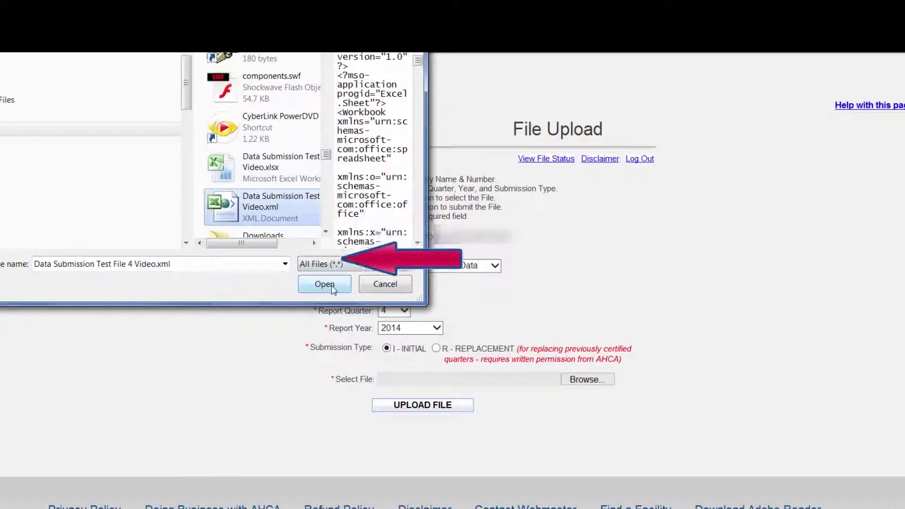
click(325, 284)
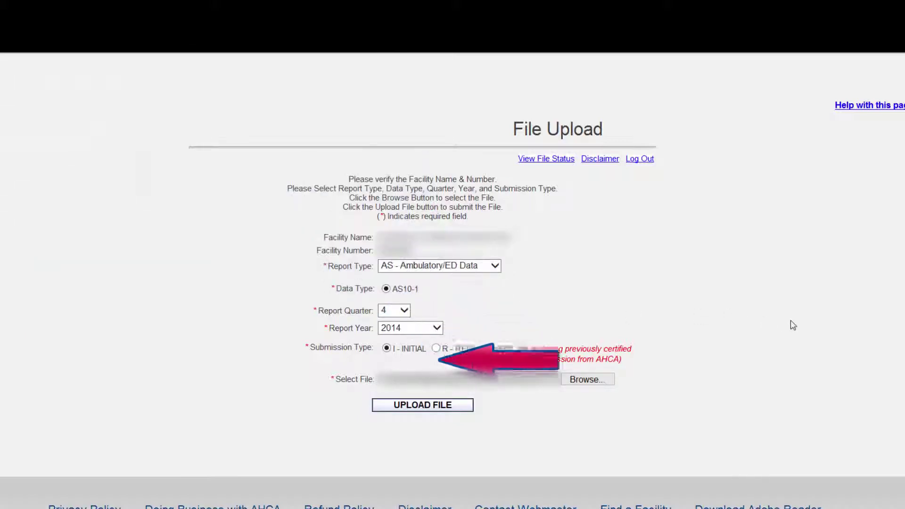
Step: Upload the attached test XML file and wait on the Please Wait progress indicator
click(422, 410)
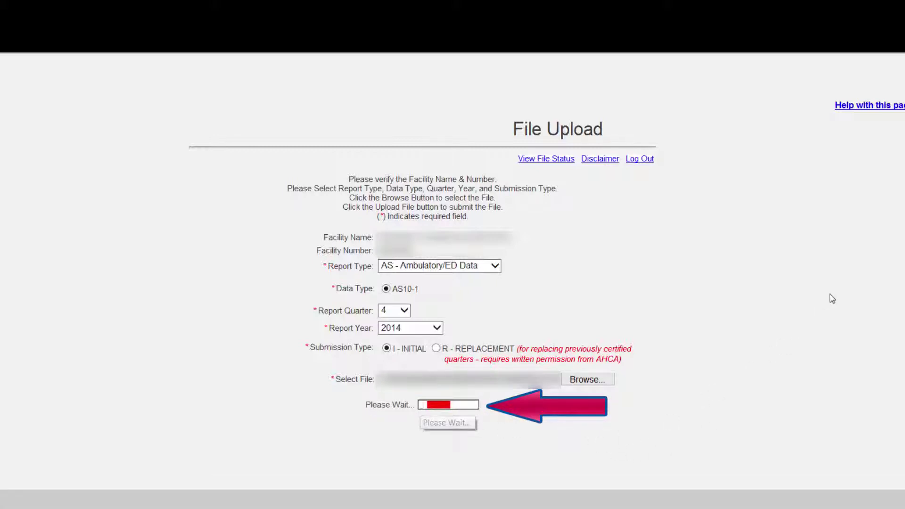